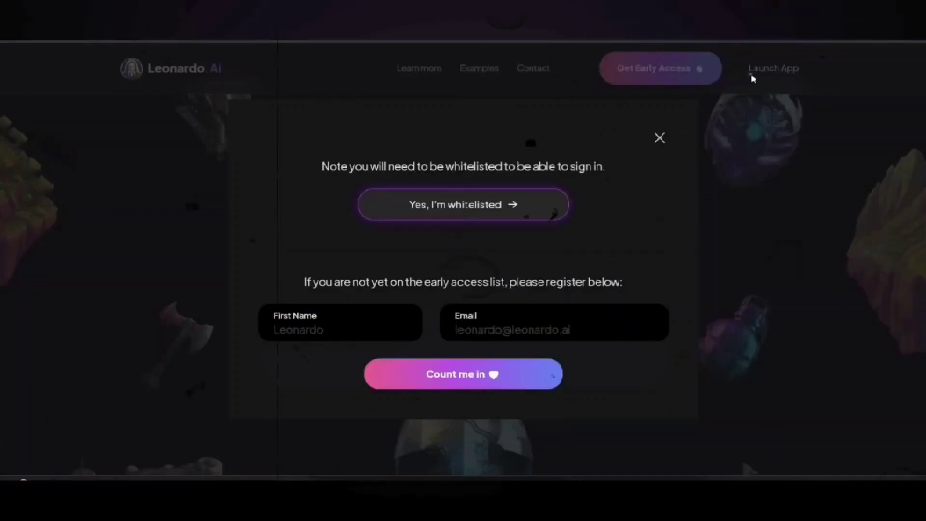
Enter the Leonardo.Ai app as a whitelisted user and open the AI image generation tool.
{"action": "left_click", "coordinate": [462, 212]}
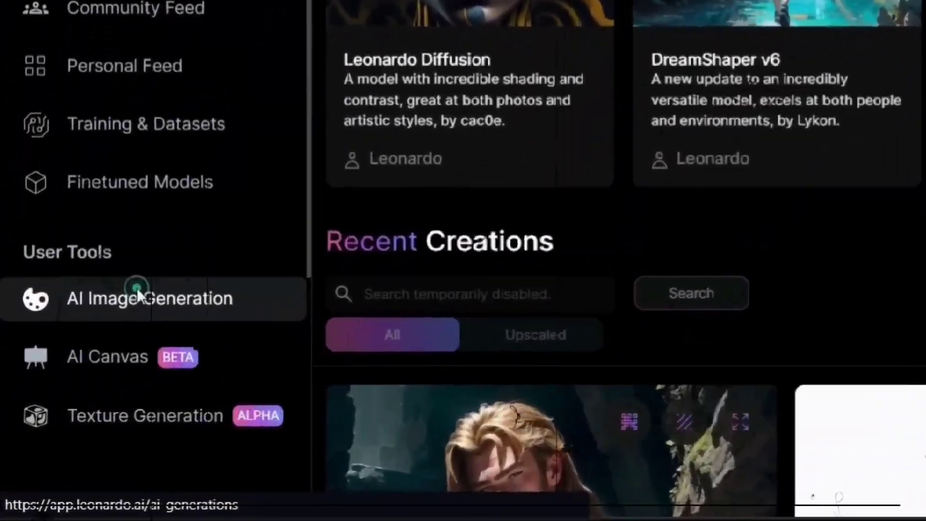
{"action": "left_click", "coordinate": [72, 338]}
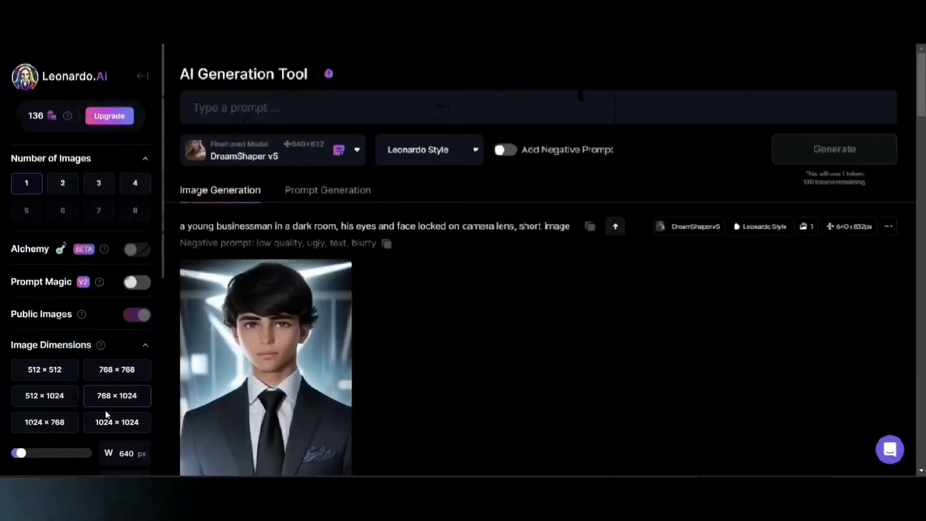
Set the image dimensions to 1024 × 1024 and the number of images to 4.
{"action": "left_click", "coordinate": [108, 421]}
{"action": "scroll", "coordinate": [112, 430], "scroll_direction": "down", "scroll_amount": 5}
{"action": "scroll", "coordinate": [134, 222], "scroll_direction": "up", "scroll_amount": 1}
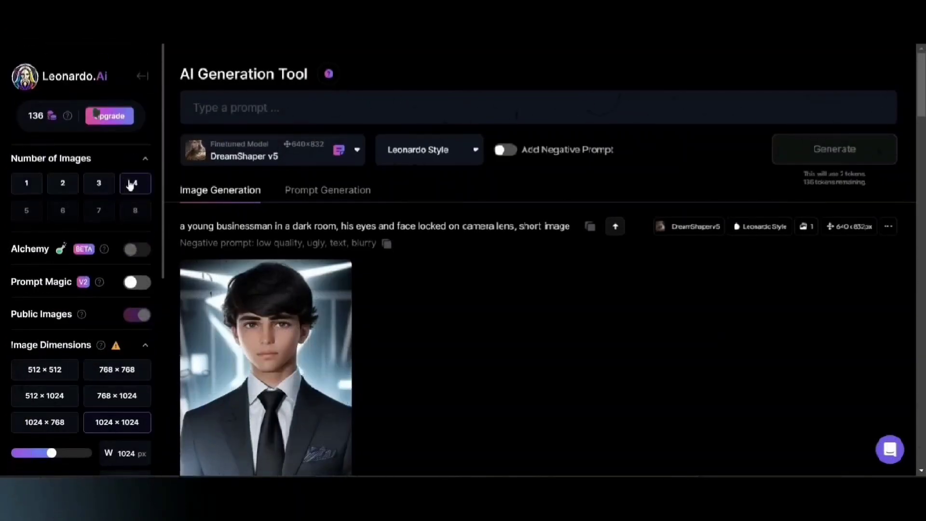
Enter the prompt "a young businessman in a dark room, his eyes and face locked on camera lens, short image".
{"action": "left_click", "coordinate": [333, 111]}
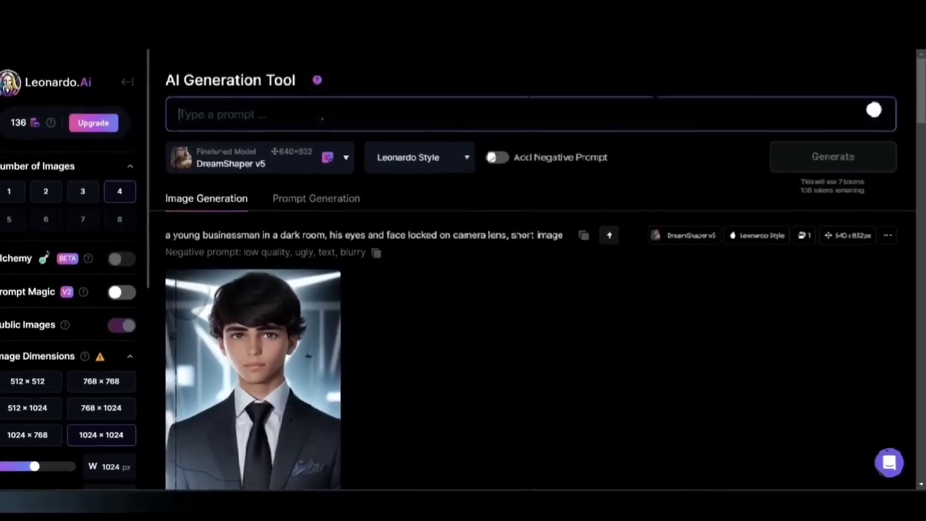
{"action": "type", "text": "a young businessman in a dark room, his eyes and face locked on camera lens, short image"}
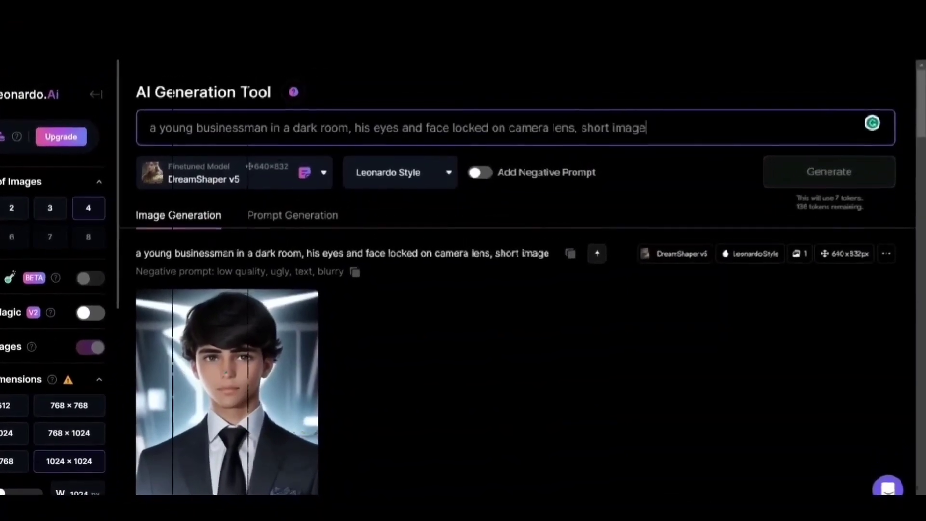
{"action": "left_click_drag", "start_coordinate": [145, 134], "coordinate": [255, 134]}
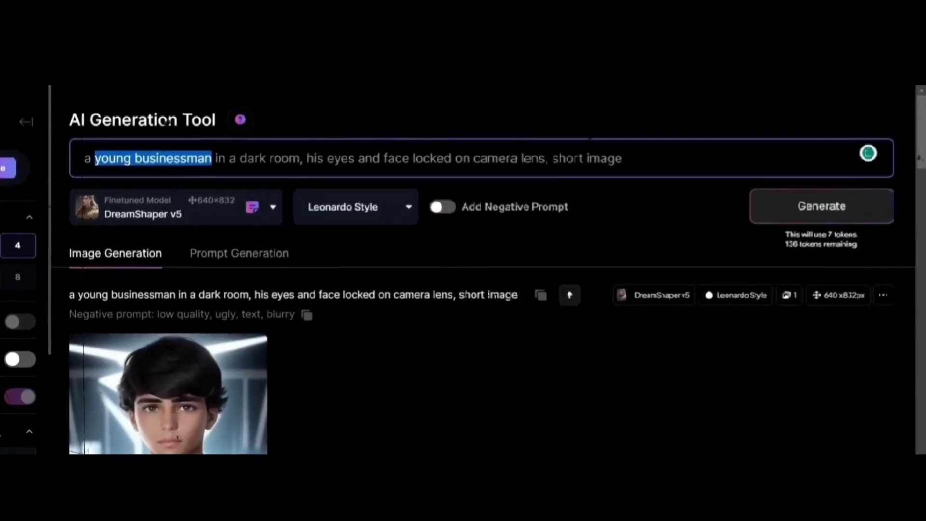
{"action": "left_click", "coordinate": [155, 169]}
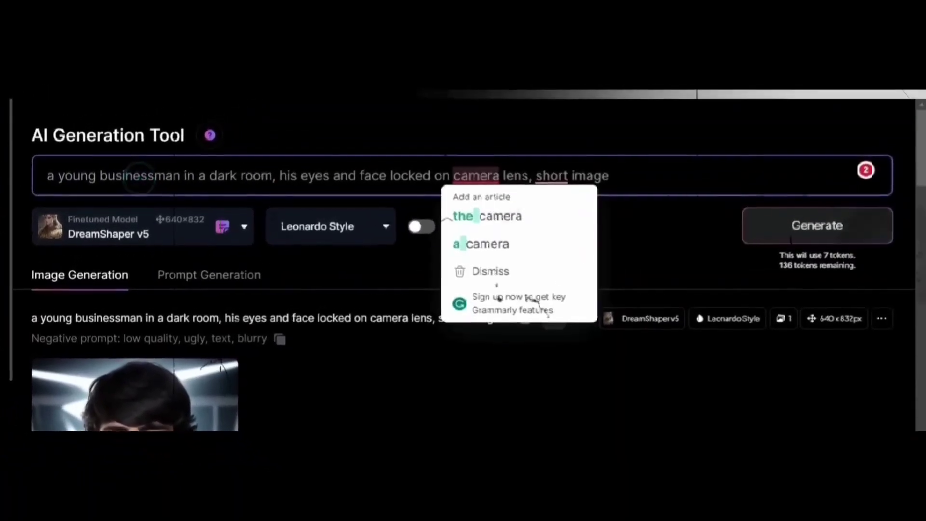
Enable the negative prompt with "low quality, ugly, text, blurry".
{"action": "scroll", "coordinate": [534, 340], "scroll_direction": "down", "scroll_amount": 1}
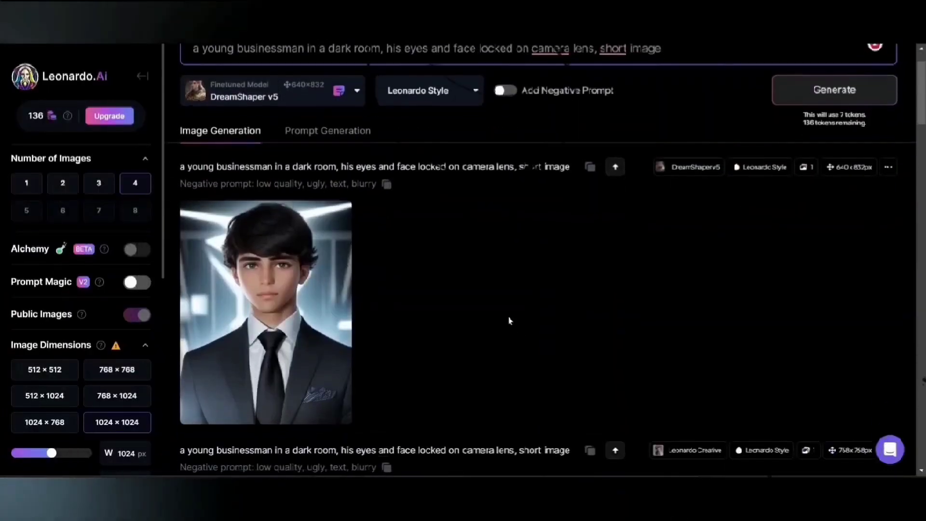
{"action": "scroll", "coordinate": [533, 310], "scroll_direction": "up", "scroll_amount": 1}
{"action": "left_click", "coordinate": [513, 151]}
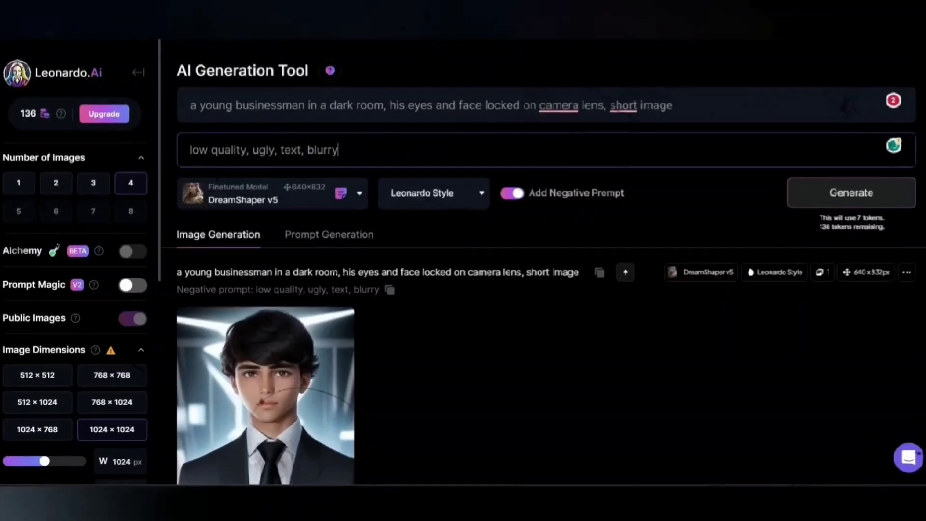
Choose the DreamShaper v5 model and generate the four images at 640 × 832 px.
{"action": "left_click", "coordinate": [251, 201]}
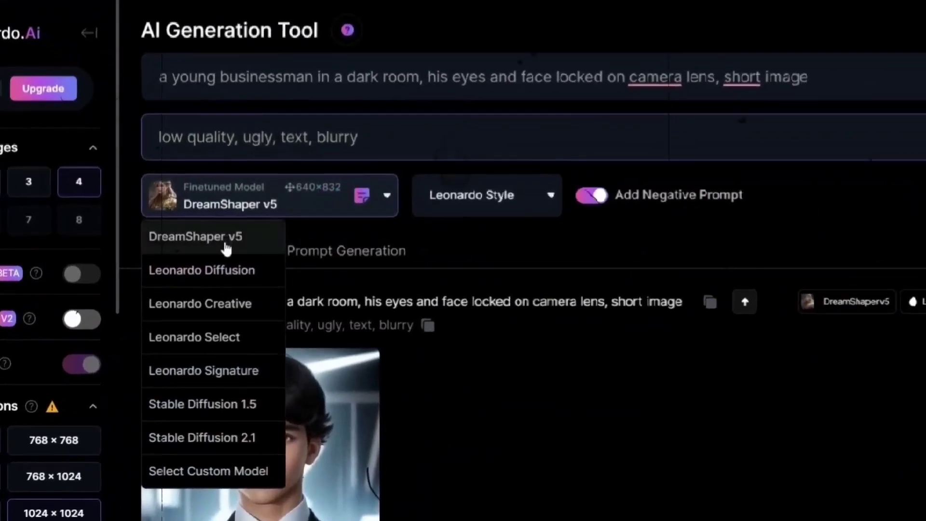
{"action": "left_click", "coordinate": [247, 235]}
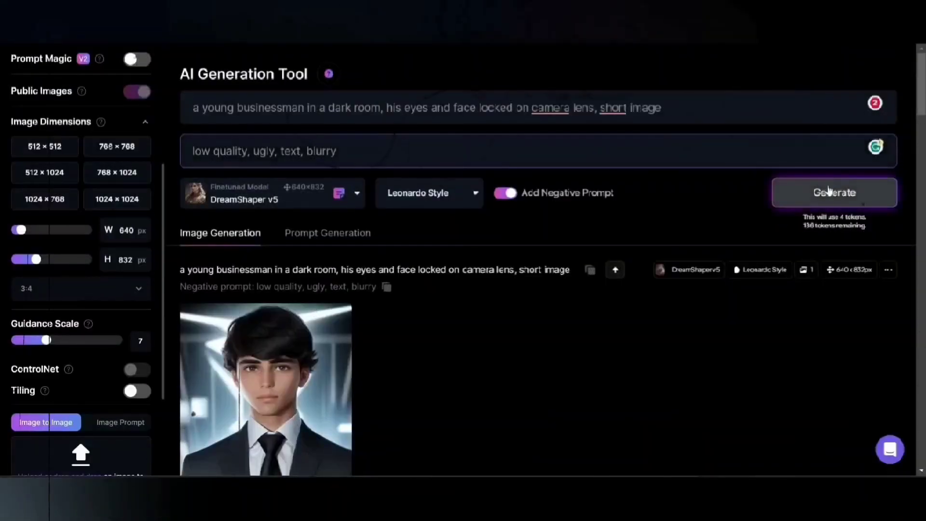
{"action": "left_click", "coordinate": [829, 190]}
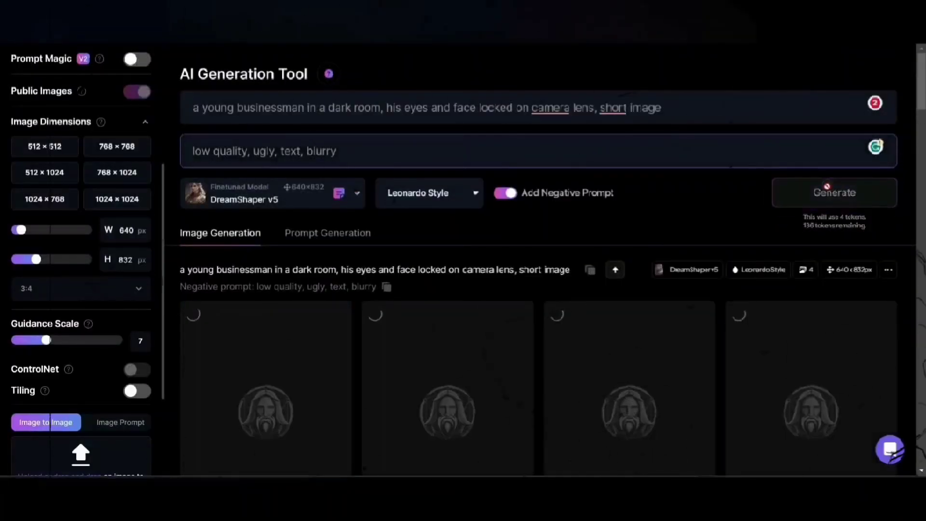
Open the fourth generated portrait, create an alternate upscaled version of it and close the preview.
{"action": "scroll", "coordinate": [659, 246], "scroll_direction": "down", "scroll_amount": 3}
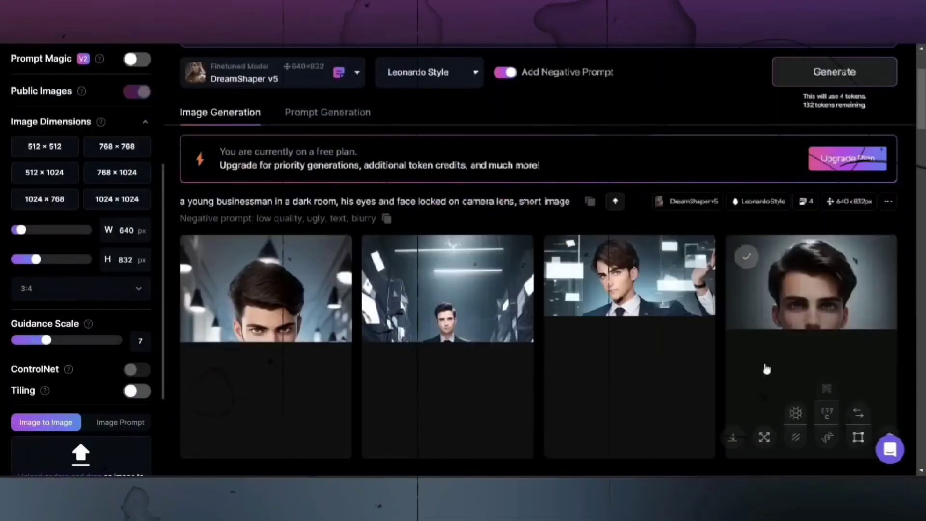
{"action": "left_click", "coordinate": [811, 347]}
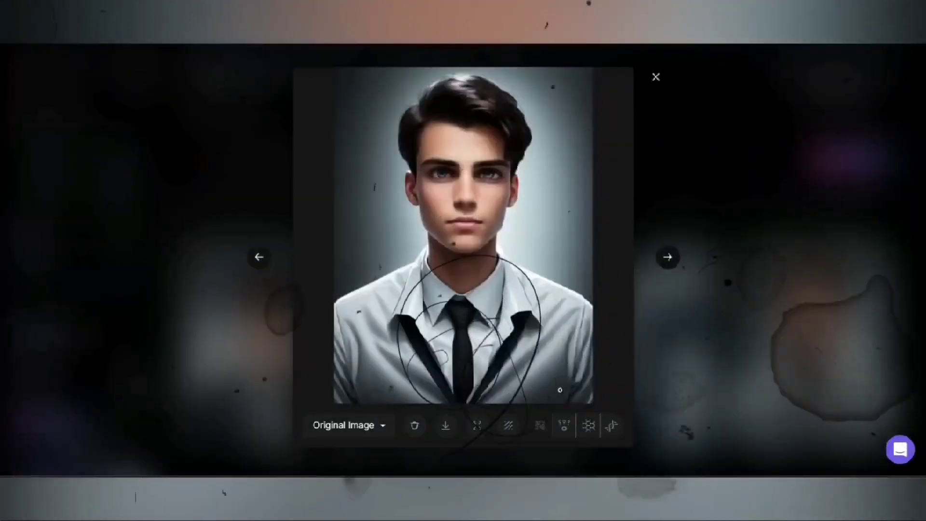
{"action": "left_click", "coordinate": [563, 426]}
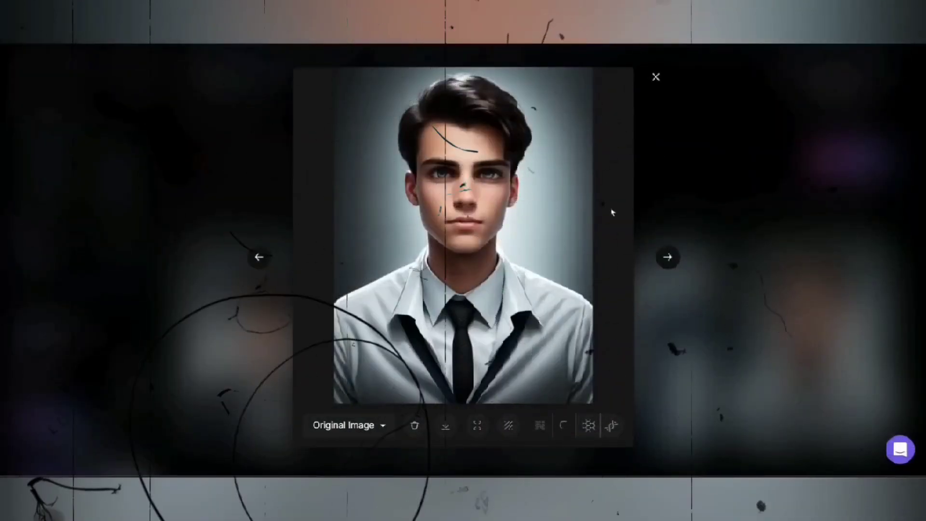
{"action": "left_click", "coordinate": [473, 435]}
{"action": "left_click", "coordinate": [365, 246]}
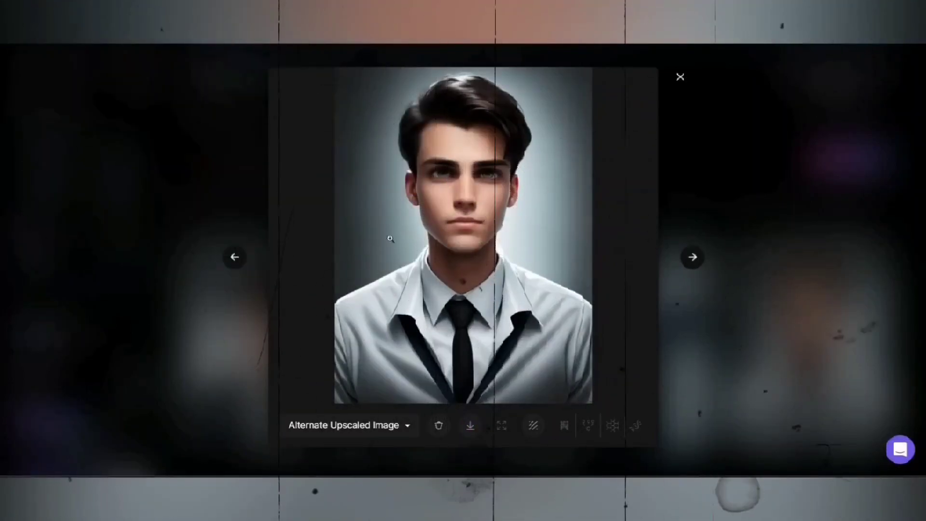
{"action": "left_click", "coordinate": [681, 76]}
{"action": "mouse_move", "coordinate": [705, 341]}
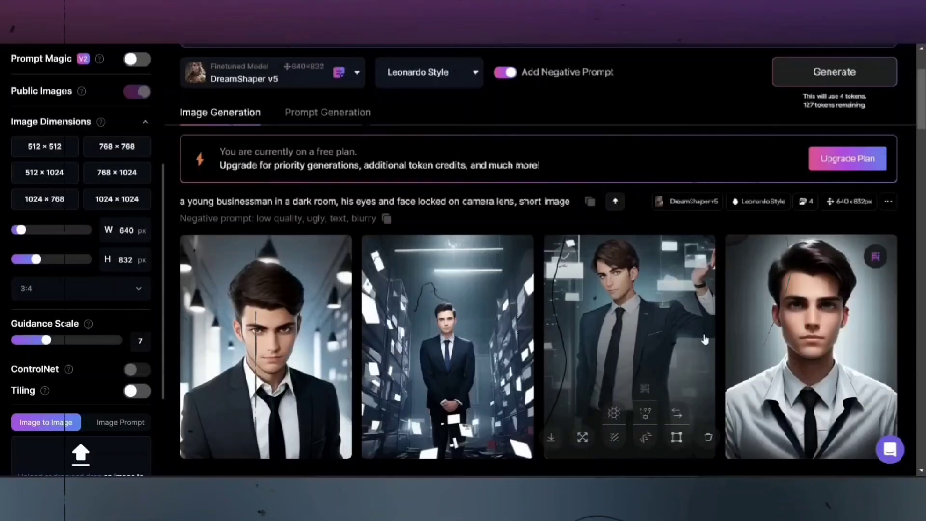
{"action": "scroll", "coordinate": [705, 340], "scroll_direction": "up", "scroll_amount": 3}
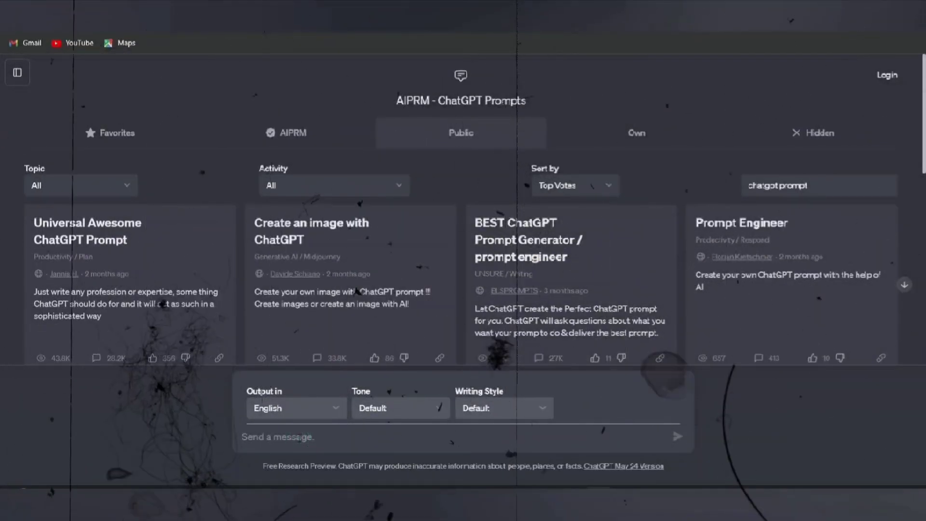
In ChatGPT, paste and send the prompt for 5 life-lesson reel concepts with 5 points each, maximum 6 words per point.
{"action": "key", "text": "ctrl+v"}
{"action": "scroll", "coordinate": [446, 381], "scroll_direction": "up", "scroll_amount": 3}
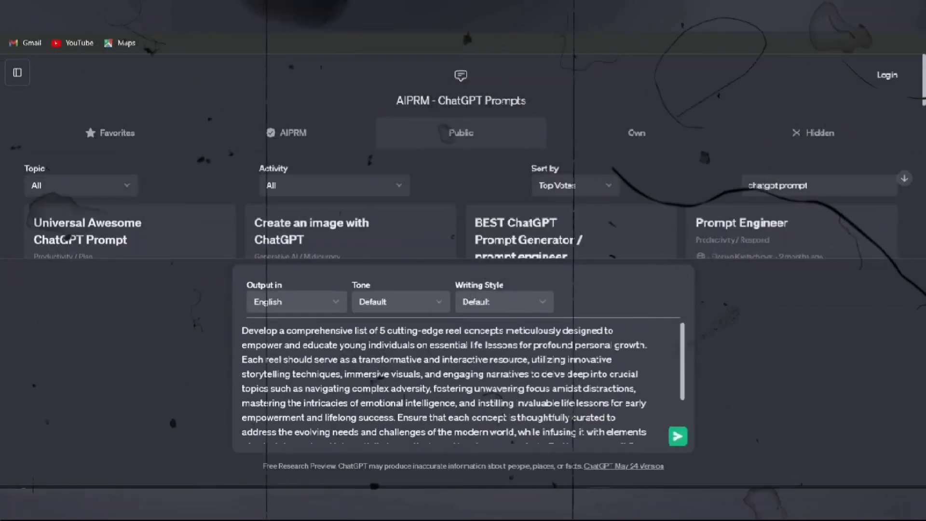
{"action": "scroll", "coordinate": [446, 381], "scroll_direction": "down", "scroll_amount": 3}
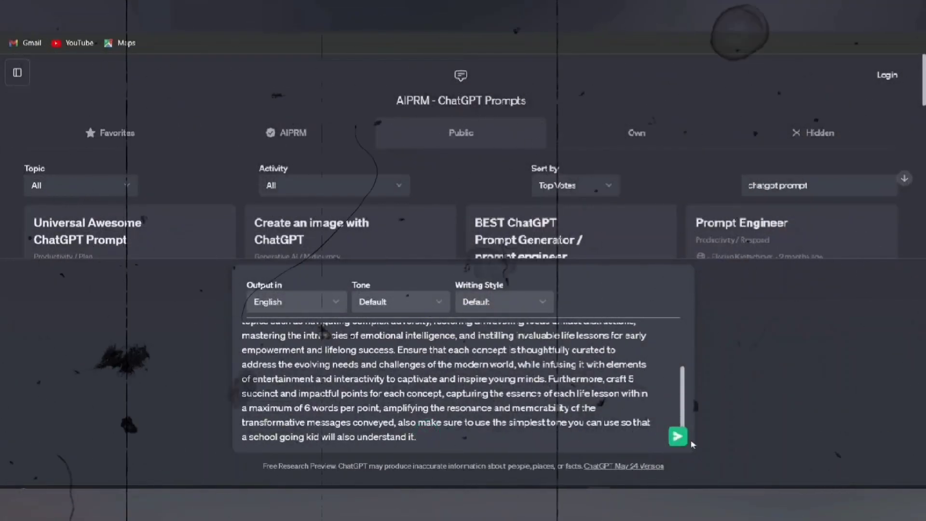
{"action": "left_click", "coordinate": [677, 438]}
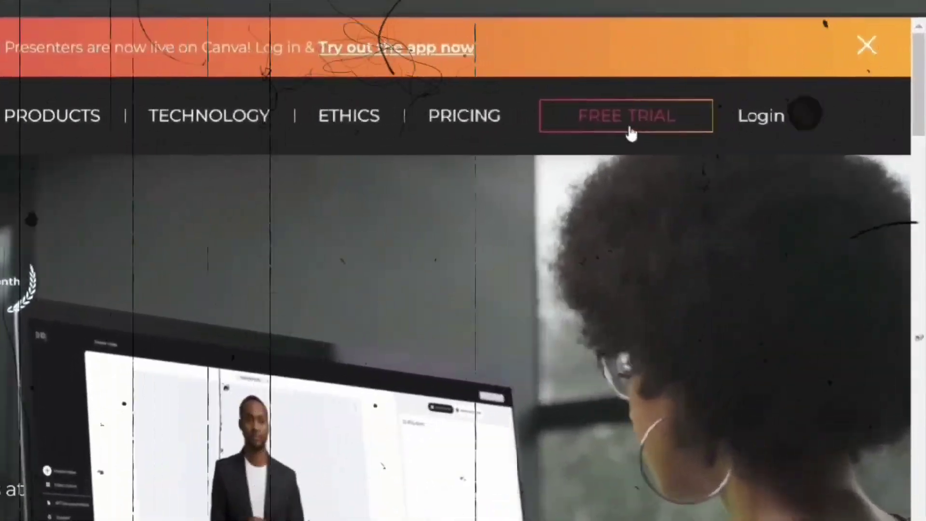
Switch to D-ID, start the free trial and begin creating a new video.
{"action": "left_click", "coordinate": [623, 120]}
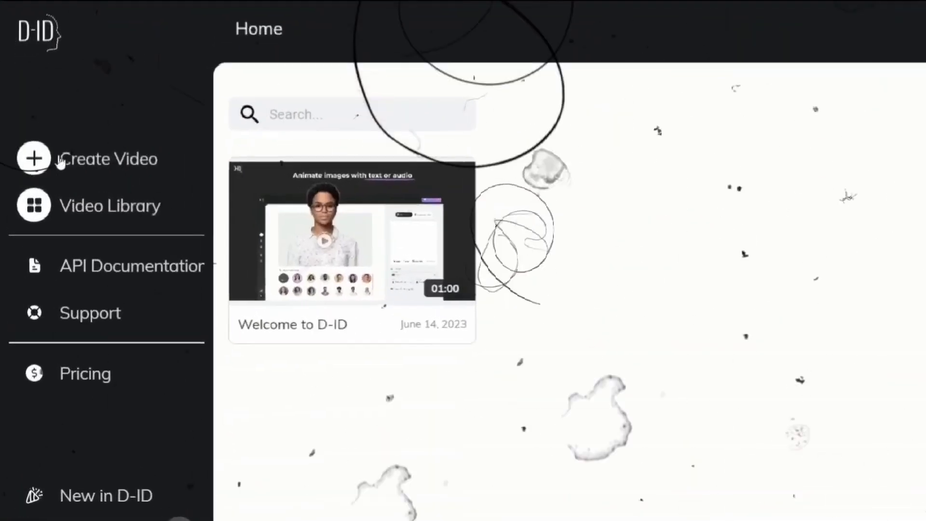
{"action": "left_click", "coordinate": [66, 161]}
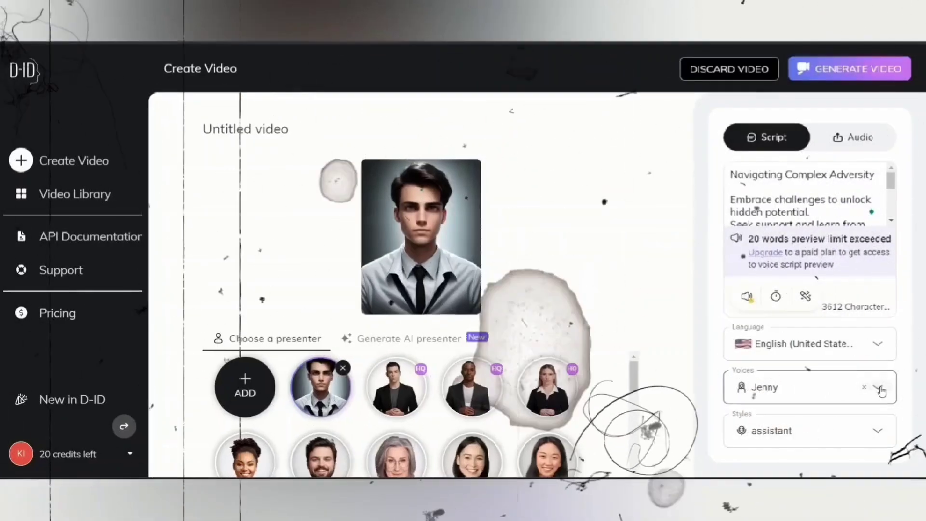
Set the presenter's voice to the male voice Davis.
{"action": "left_click", "coordinate": [877, 386]}
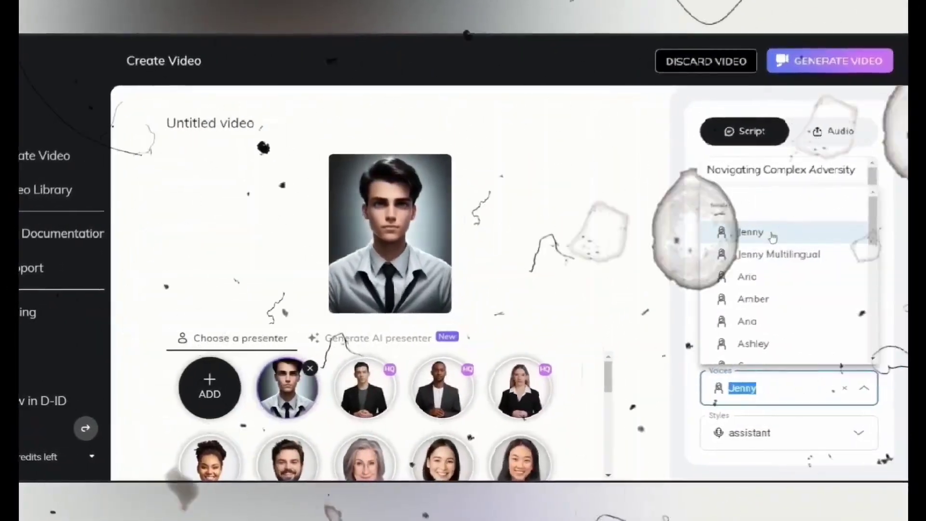
{"action": "scroll", "coordinate": [773, 237], "scroll_direction": "down", "scroll_amount": 3}
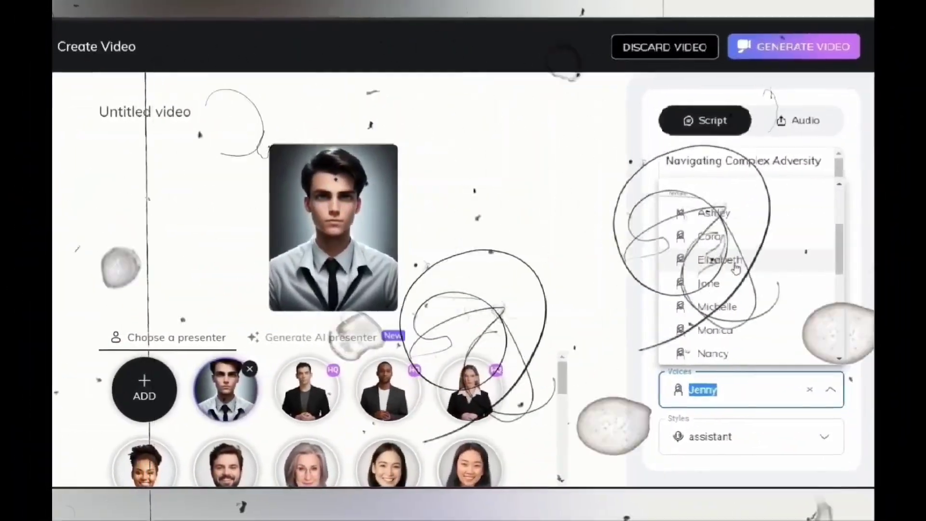
{"action": "scroll", "coordinate": [743, 290], "scroll_direction": "up", "scroll_amount": 2}
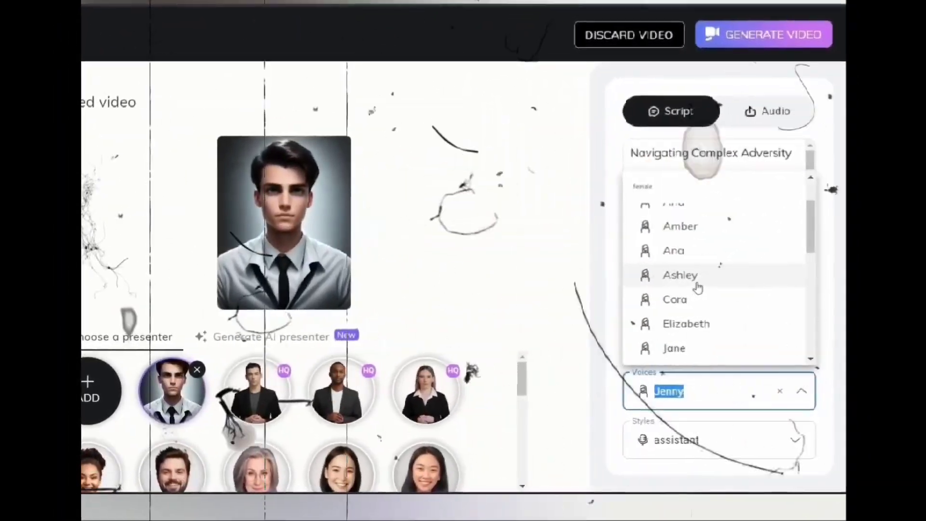
{"action": "scroll", "coordinate": [708, 290], "scroll_direction": "down", "scroll_amount": 3}
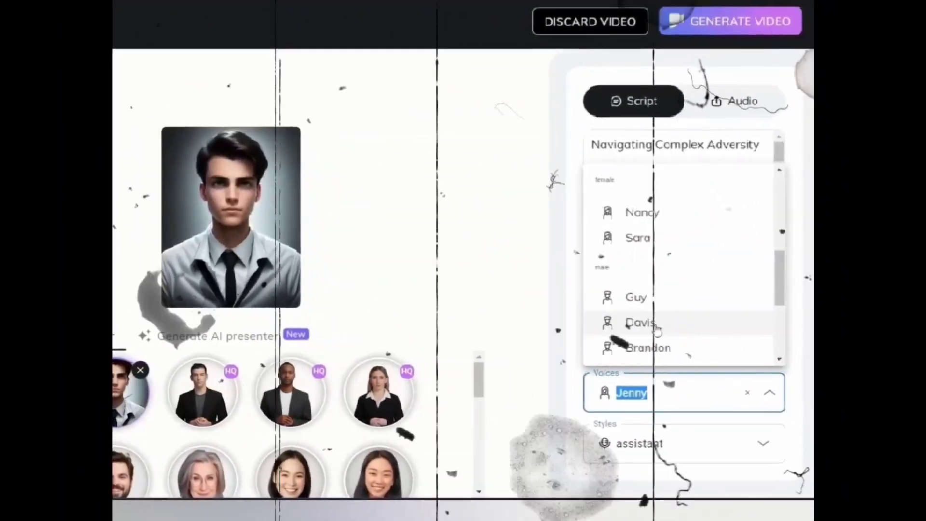
{"action": "left_click", "coordinate": [652, 323]}
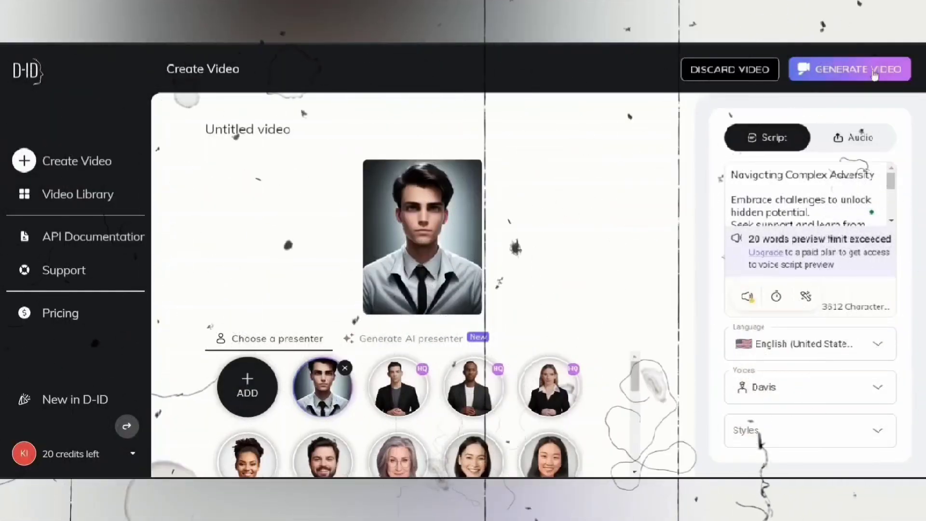
Generate the talking presenter video and download the finished file.
{"action": "left_click", "coordinate": [874, 73]}
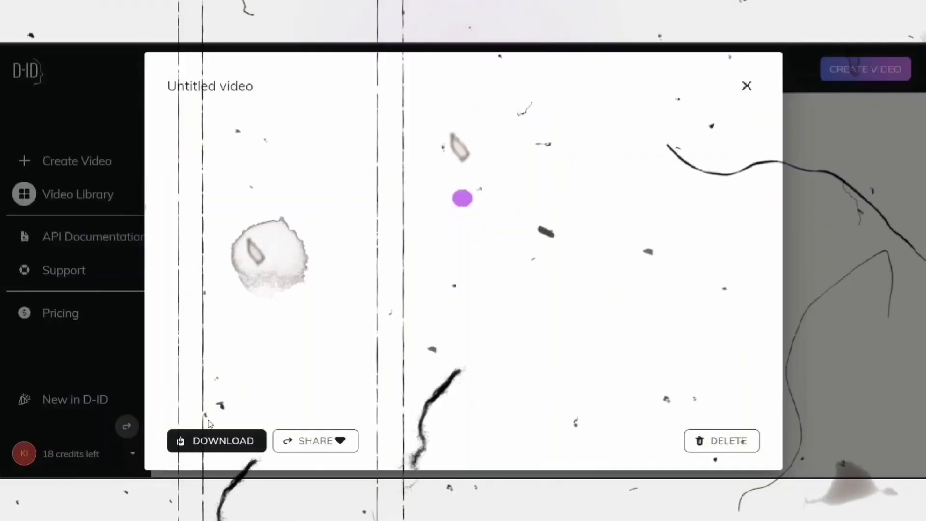
{"action": "left_click", "coordinate": [212, 440]}
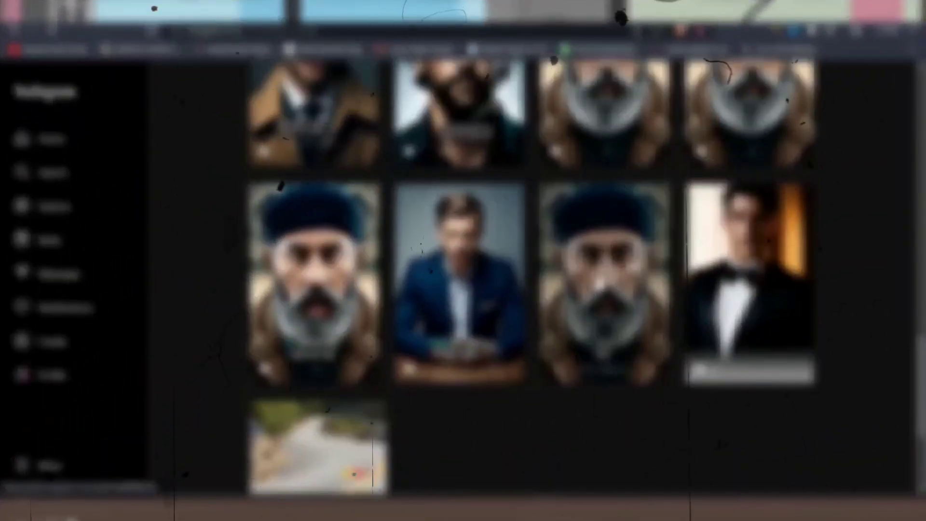
{"action": "scroll", "coordinate": [531, 250], "scroll_direction": "up", "scroll_amount": 2}
{"action": "scroll", "coordinate": [531, 275], "scroll_direction": "up", "scroll_amount": 5}
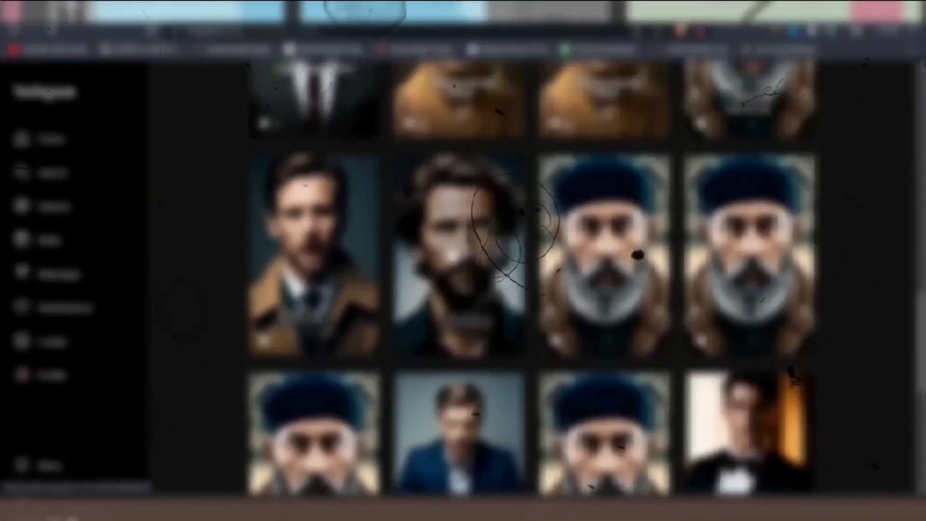
{"action": "scroll", "coordinate": [531, 275], "scroll_direction": "up", "scroll_amount": 2}
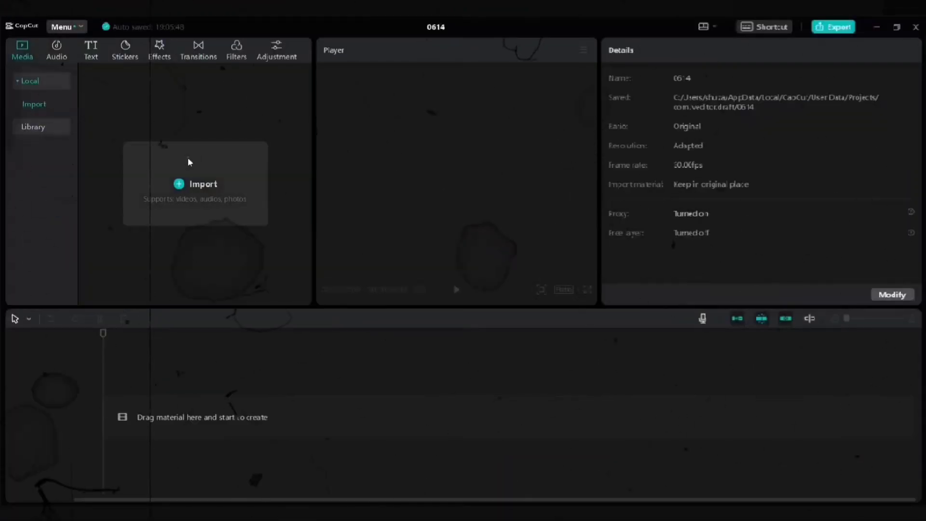
In CapCut, import Untitled video (14).mp4 from the Downloads folder into the project's media.
{"action": "left_click", "coordinate": [352, 332]}
{"action": "left_click", "coordinate": [55, 152]}
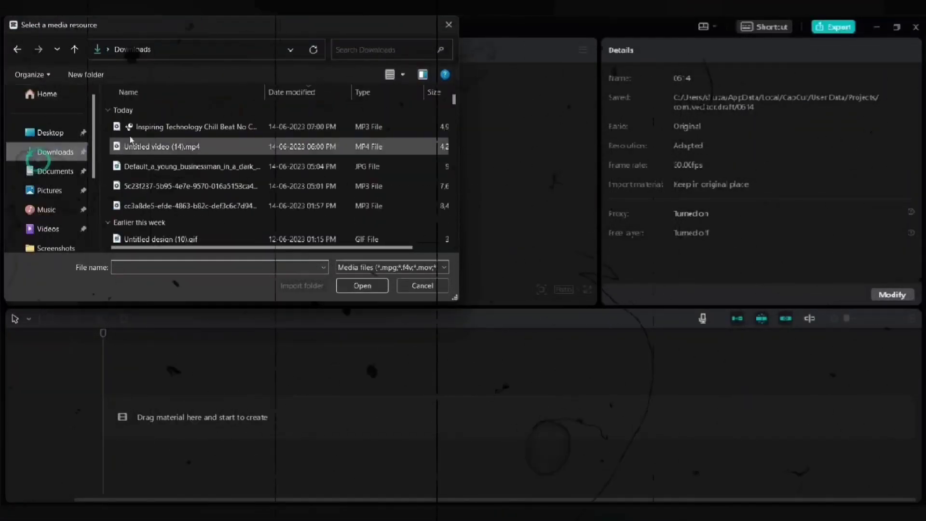
{"action": "left_click", "coordinate": [163, 149]}
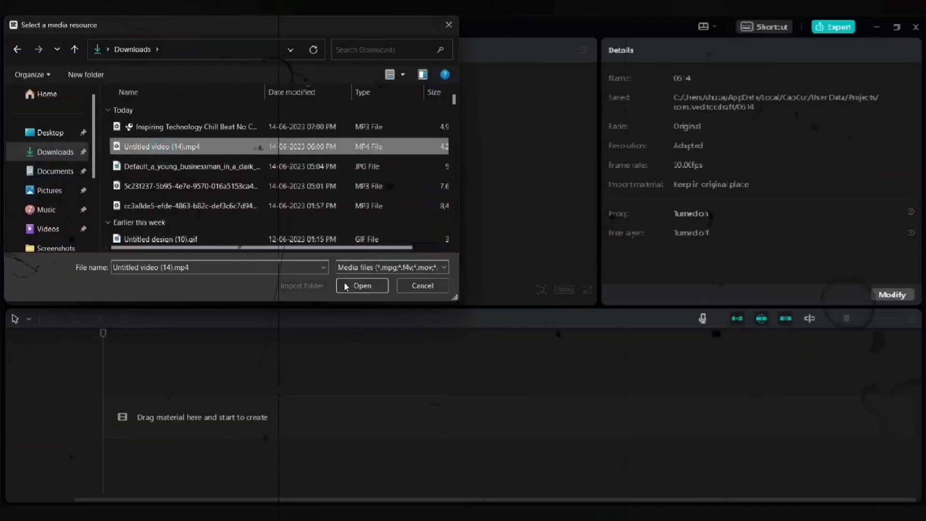
{"action": "left_click", "coordinate": [362, 286]}
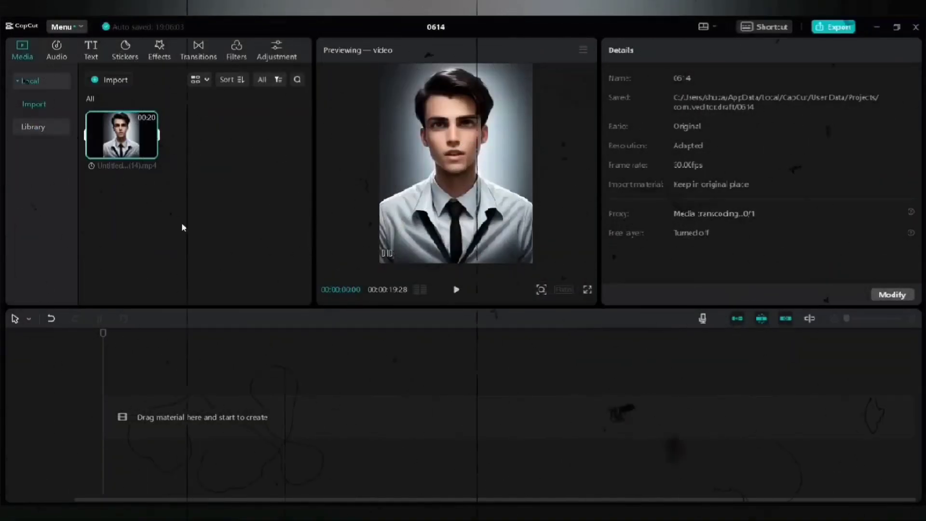
Place the imported clip on the timeline, set the canvas ratio to 9:16 and scale the clip to about 141% to fill the frame.
{"action": "left_click_drag", "start_coordinate": [119, 141], "coordinate": [127, 412]}
{"action": "left_click", "coordinate": [566, 289]}
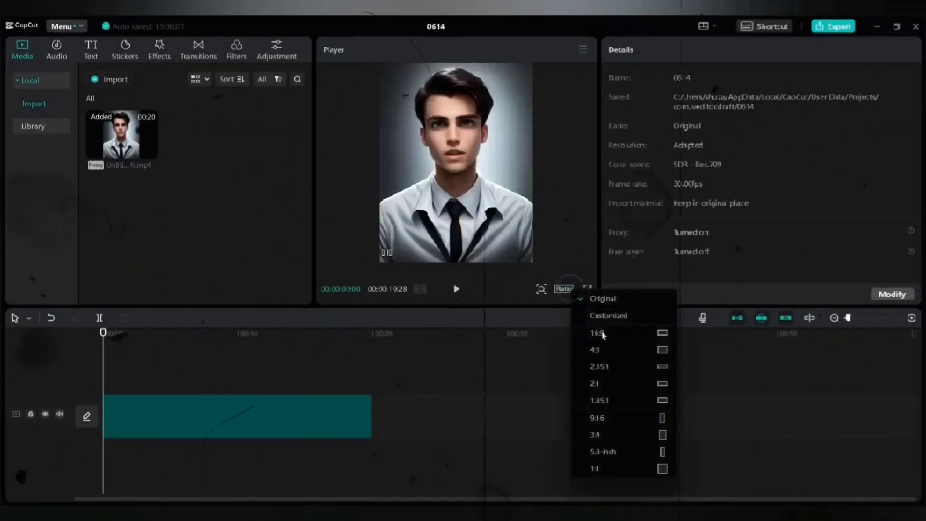
{"action": "left_click", "coordinate": [604, 420]}
{"action": "left_click", "coordinate": [491, 199]}
{"action": "left_click_drag", "start_coordinate": [513, 90], "coordinate": [535, 61]}
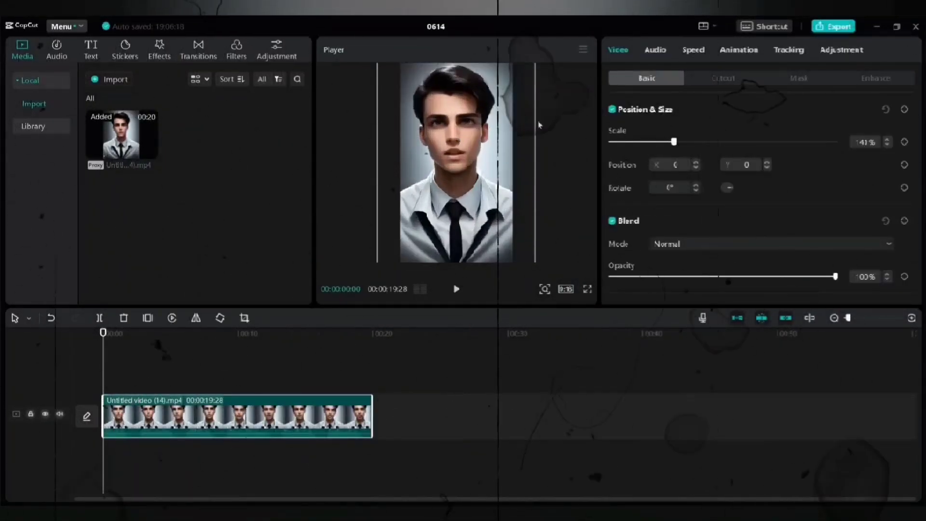
{"action": "left_click", "coordinate": [569, 152]}
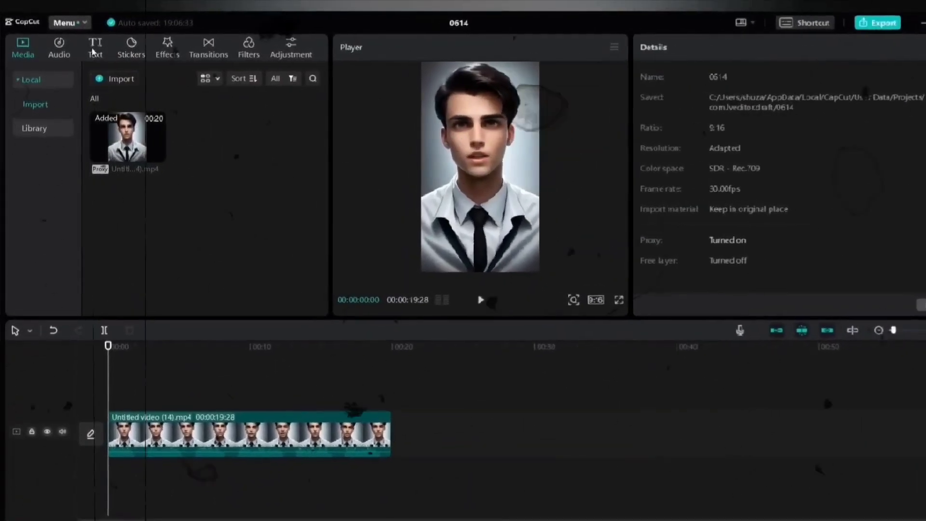
Generate English auto captions for the presenter clip.
{"action": "left_click", "coordinate": [96, 53]}
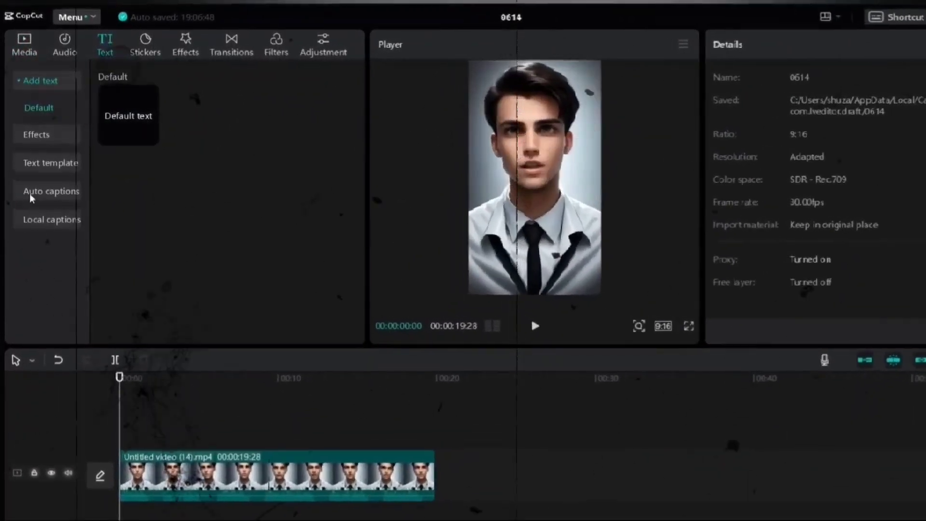
{"action": "left_click", "coordinate": [58, 195]}
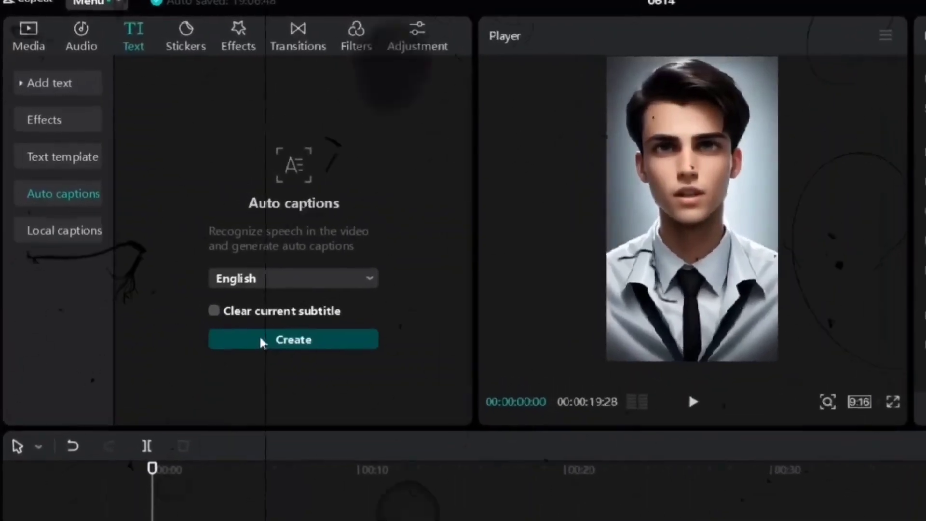
{"action": "left_click", "coordinate": [234, 309]}
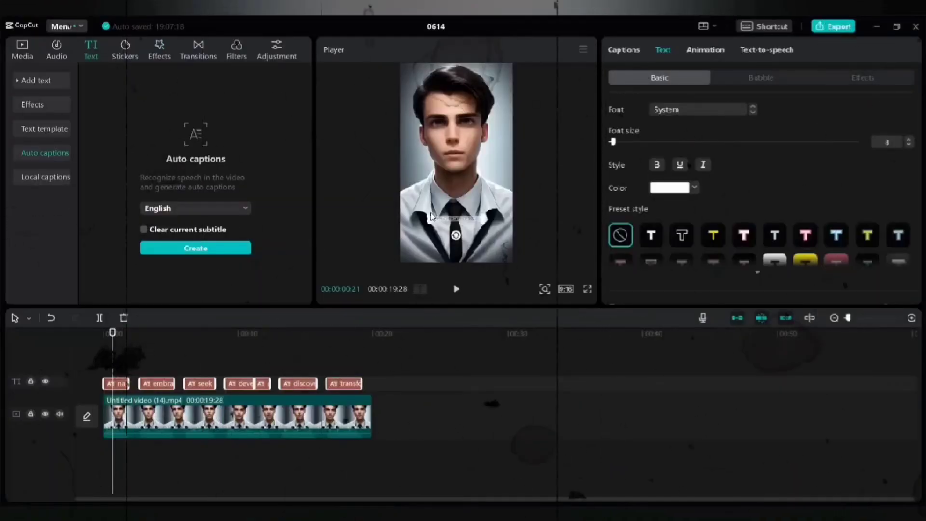
Change the captions' font to Arial Black and scale the caption text down to fit inside the vertical frame.
{"action": "left_click", "coordinate": [428, 219]}
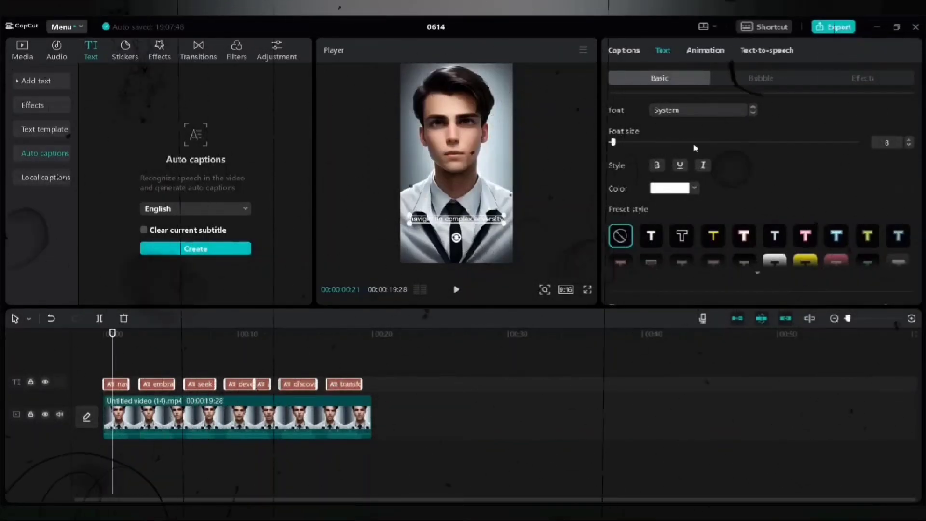
{"action": "left_click", "coordinate": [702, 110]}
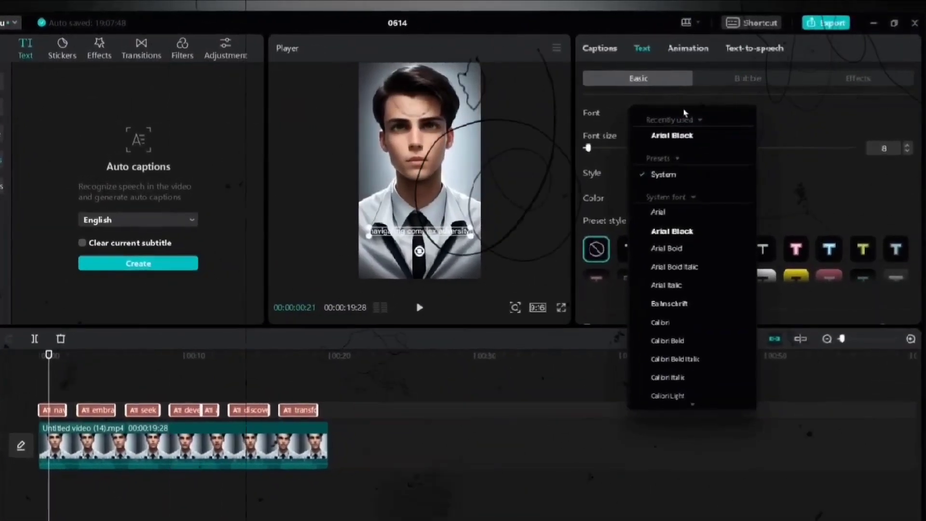
{"action": "left_click", "coordinate": [690, 134]}
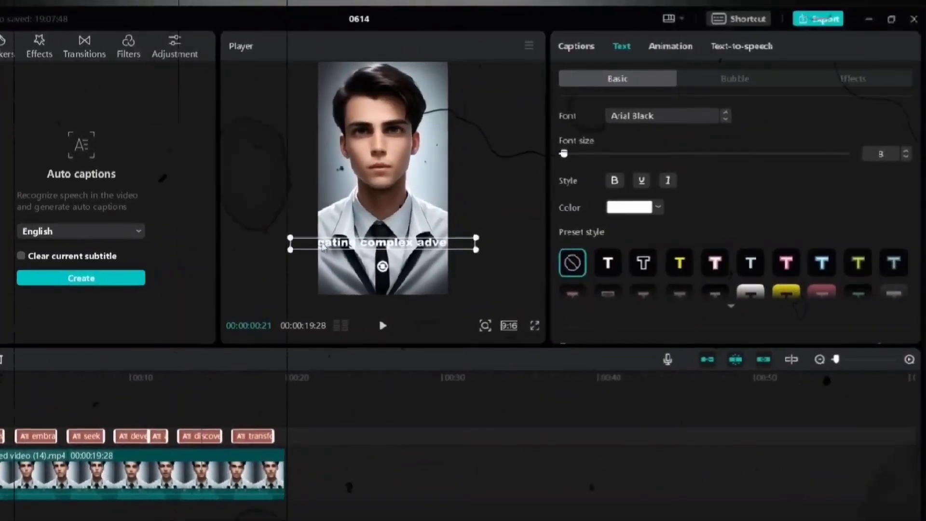
{"action": "left_click_drag", "start_coordinate": [302, 234], "coordinate": [336, 242]}
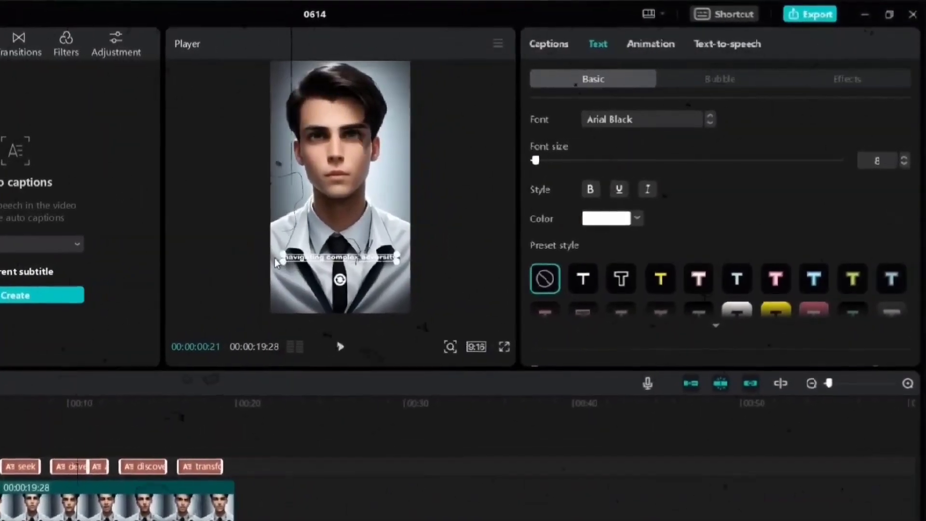
Give the captions a black stroke with thickness 40 and enable their shadow.
{"action": "scroll", "coordinate": [687, 211], "scroll_direction": "down", "scroll_amount": 5}
{"action": "scroll", "coordinate": [668, 223], "scroll_direction": "down", "scroll_amount": 1}
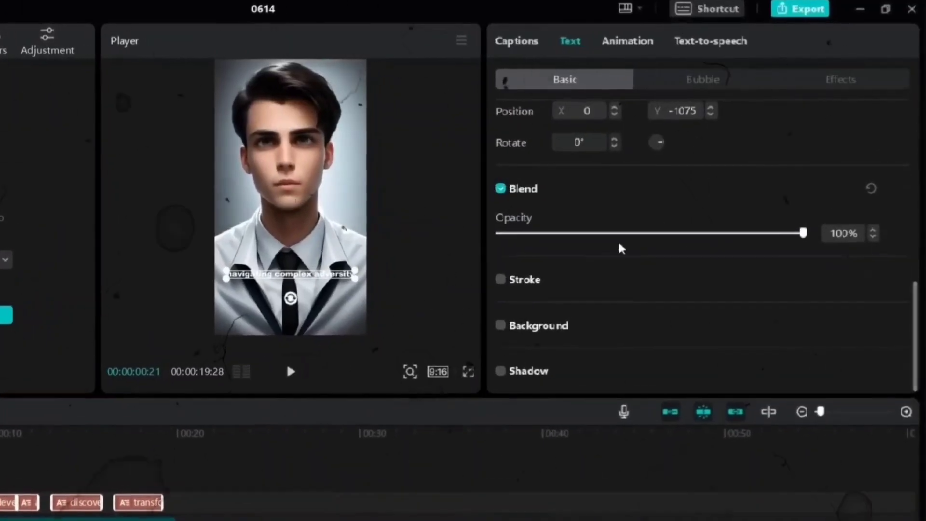
{"action": "left_click", "coordinate": [472, 293]}
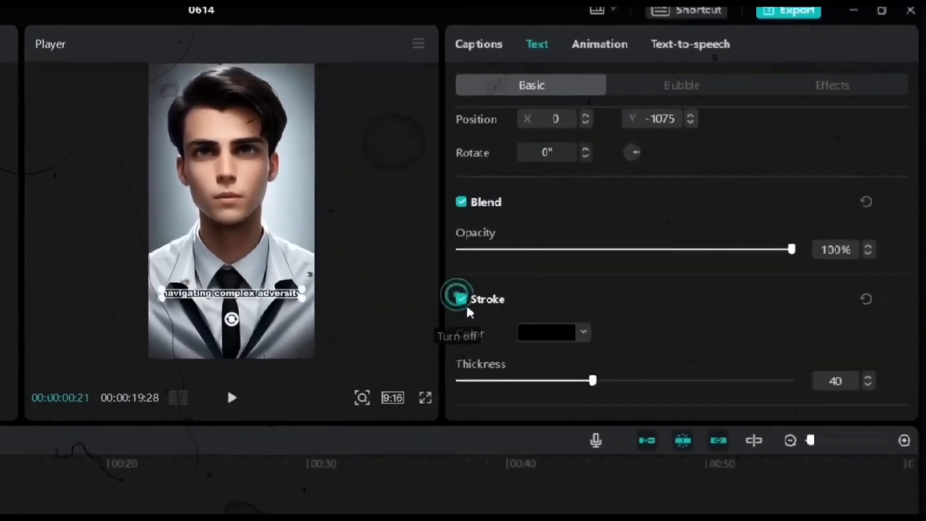
{"action": "scroll", "coordinate": [519, 328], "scroll_direction": "down", "scroll_amount": 2}
{"action": "left_click", "coordinate": [472, 389]}
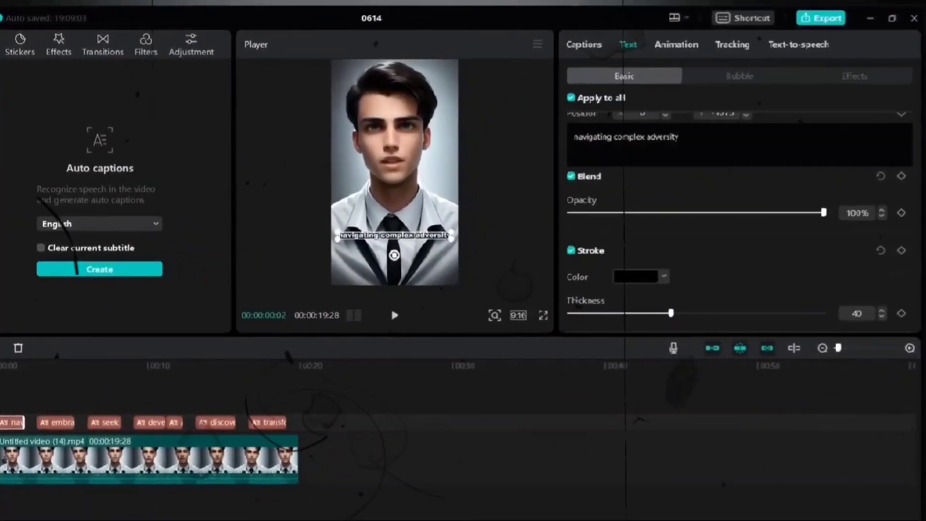
Insert a line break before "adversity" in the first caption and split "embrace challenges to unlock hidden potential" into two shorter captions.
{"action": "left_click", "coordinate": [636, 137]}
{"action": "key", "text": "Return"}
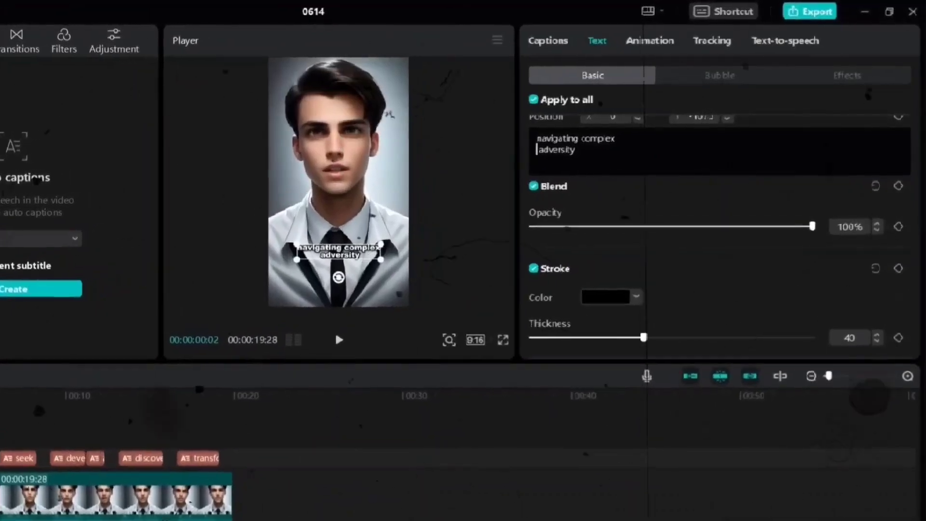
{"action": "scroll", "coordinate": [644, 188], "scroll_direction": "up", "scroll_amount": 2}
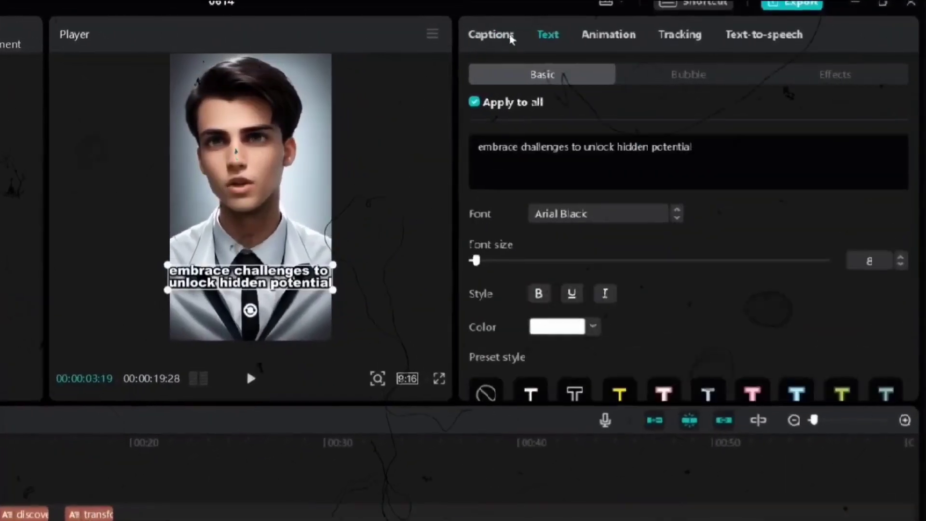
{"action": "left_click", "coordinate": [516, 37]}
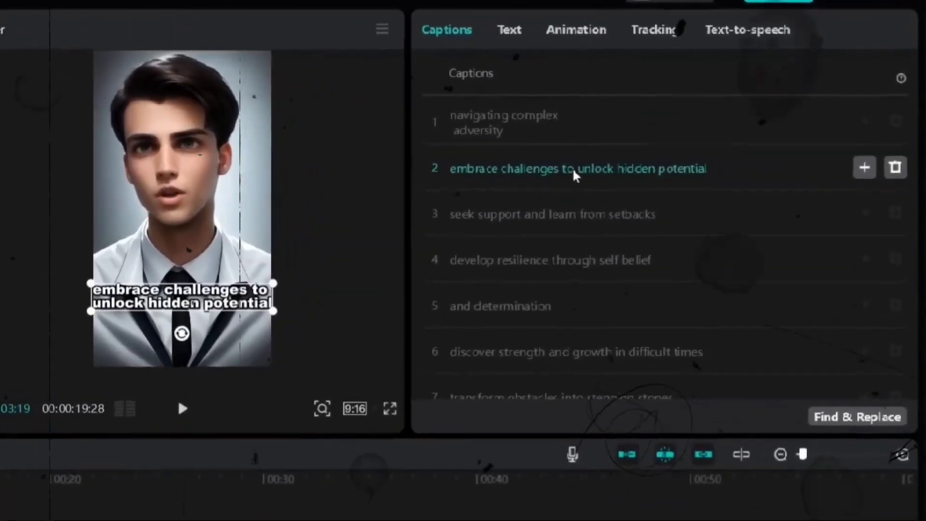
{"action": "left_click", "coordinate": [585, 169]}
{"action": "key", "text": "Return"}
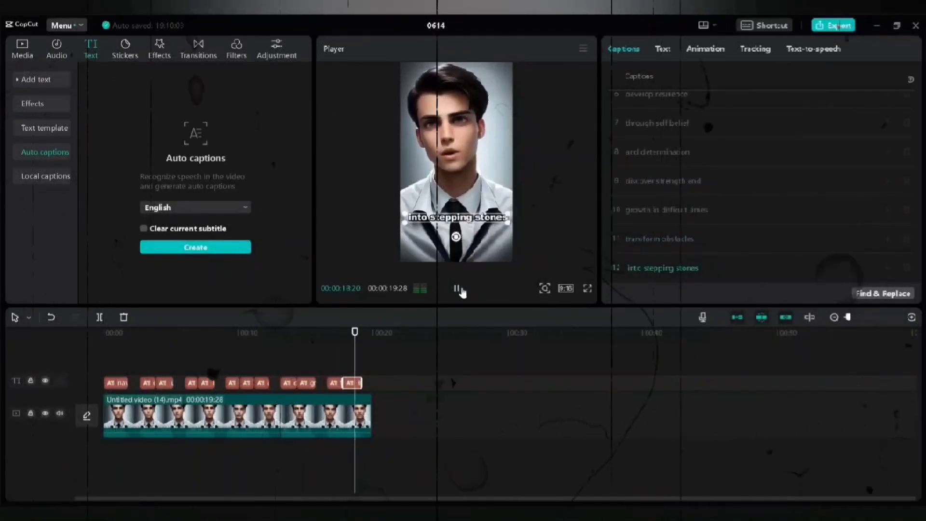
Export the captioned video at 1080P resolution.
{"action": "left_click", "coordinate": [840, 27]}
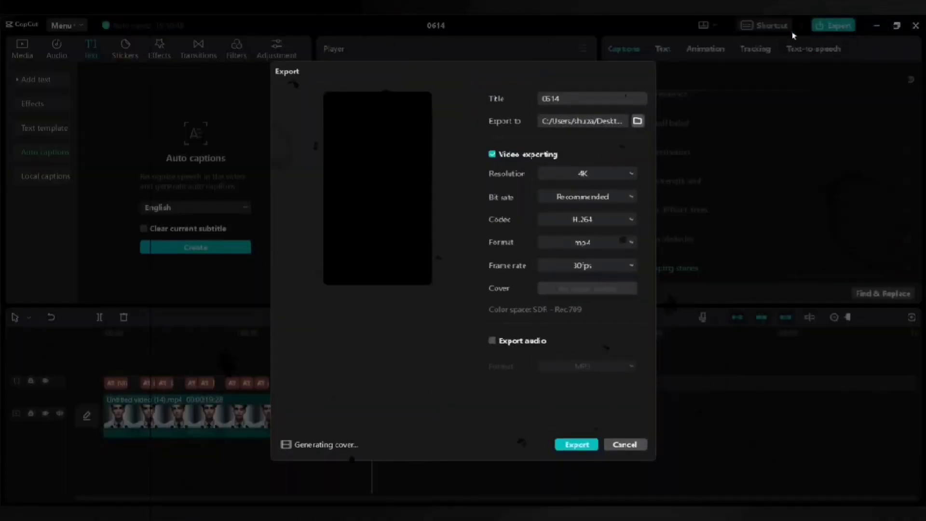
{"action": "left_click", "coordinate": [594, 175]}
{"action": "left_click", "coordinate": [577, 230]}
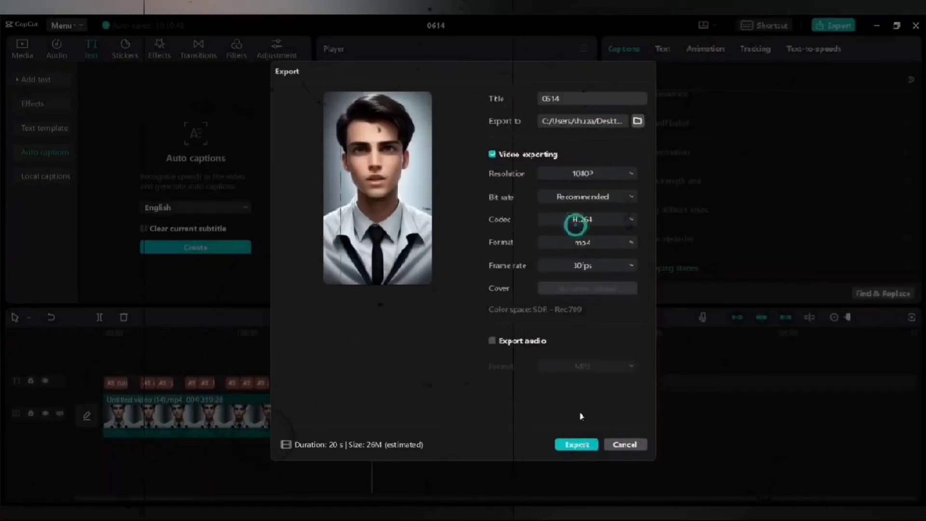
{"action": "left_click", "coordinate": [577, 445]}
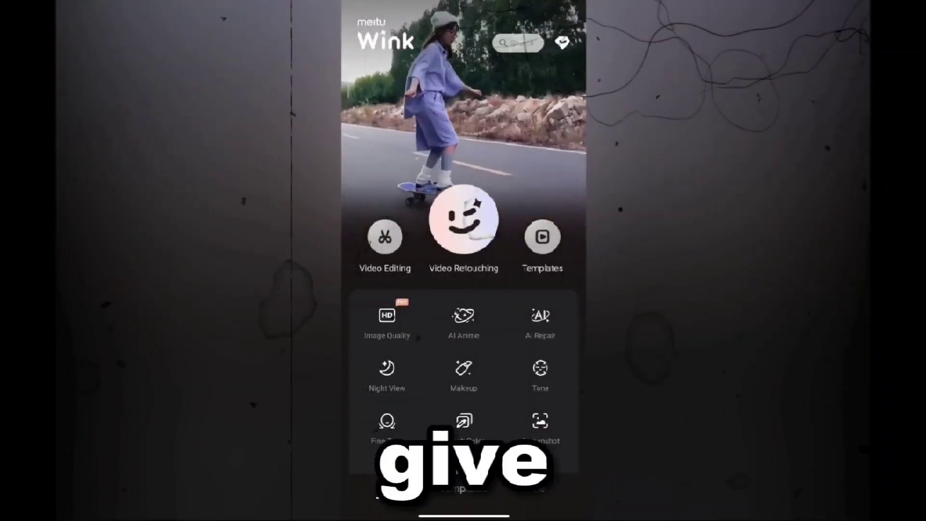
Switch to the Wink mobile app and start an Ultra HD image quality enhancement.
{"action": "left_click", "coordinate": [386, 323]}
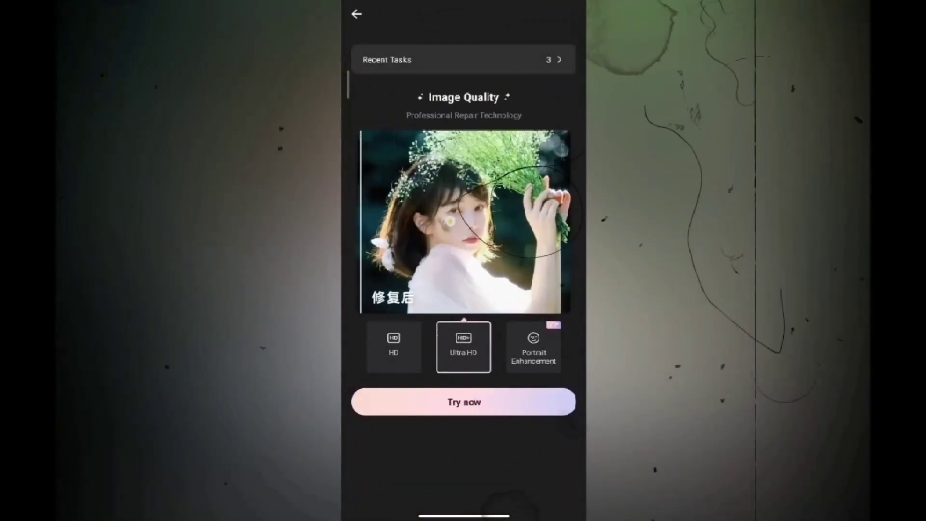
{"action": "left_click", "coordinate": [464, 402]}
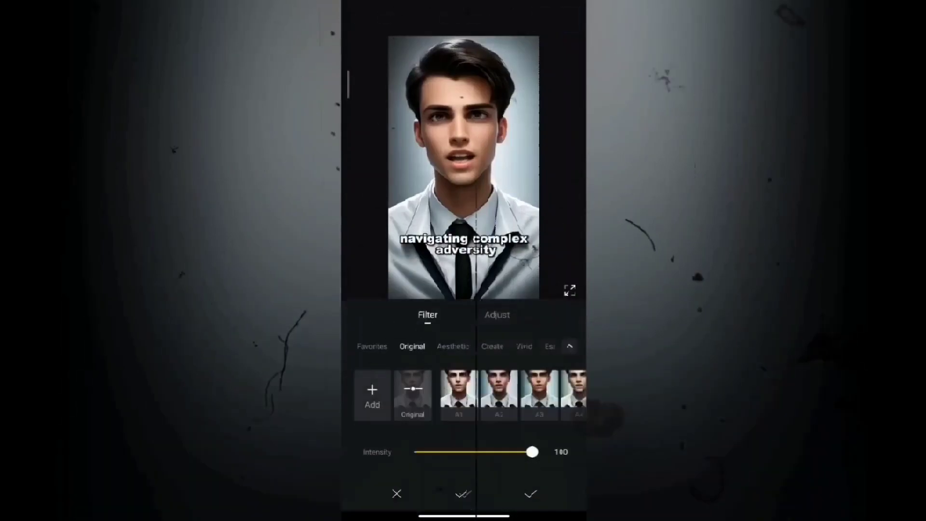
In the mobile video editor, set the clip's sharpening to +28 and apply the adjustments.
{"action": "left_click", "coordinate": [497, 315]}
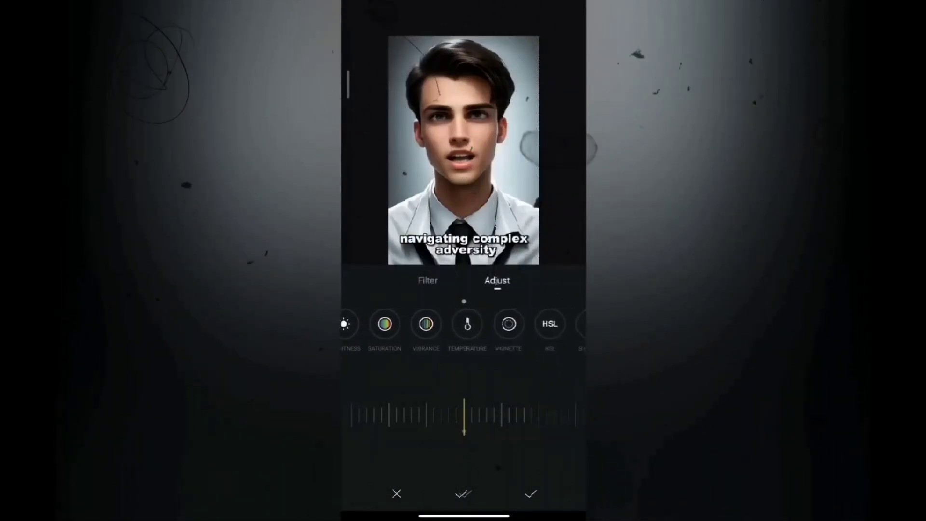
{"action": "left_click", "coordinate": [505, 324]}
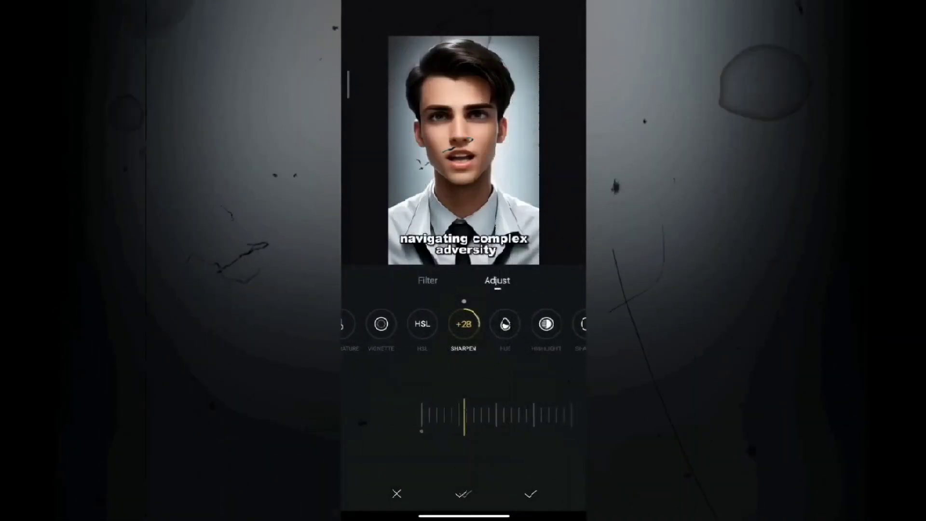
{"action": "scroll", "coordinate": [464, 324], "scroll_direction": "left", "scroll_amount": 3}
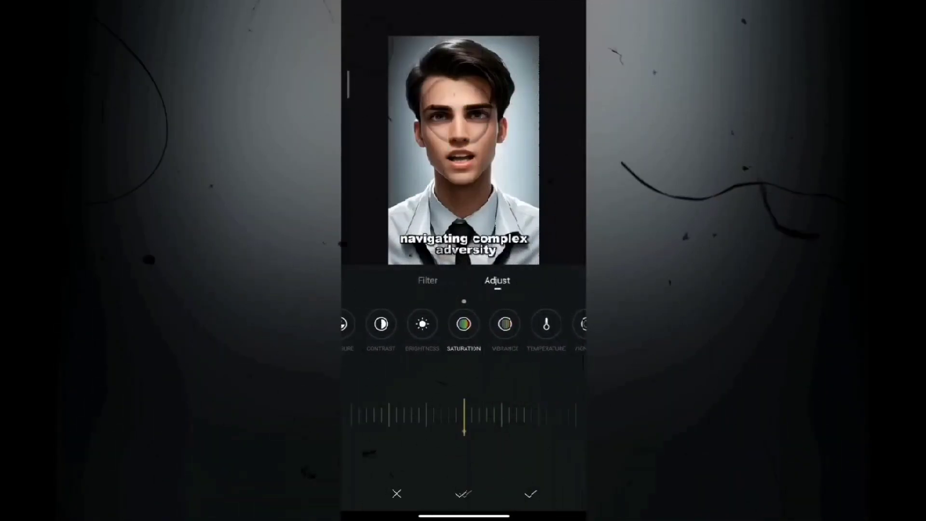
{"action": "left_click", "coordinate": [531, 493]}
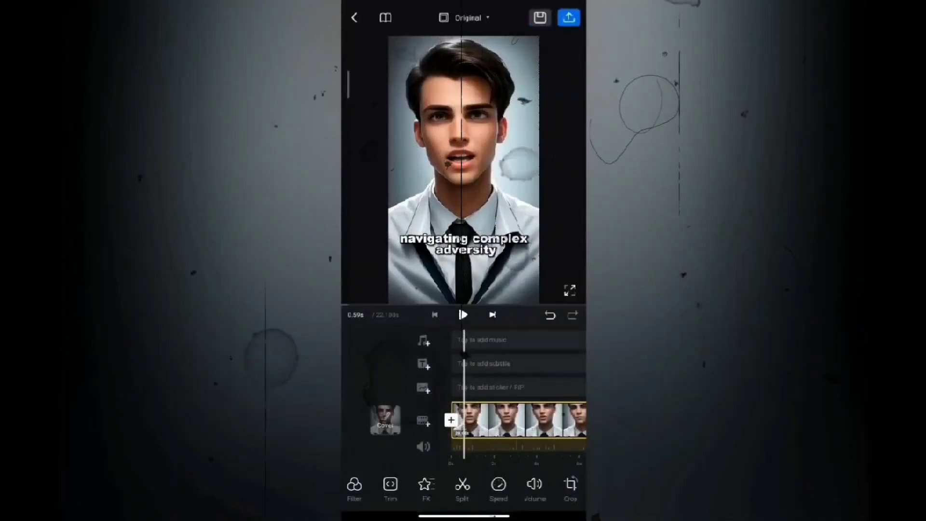